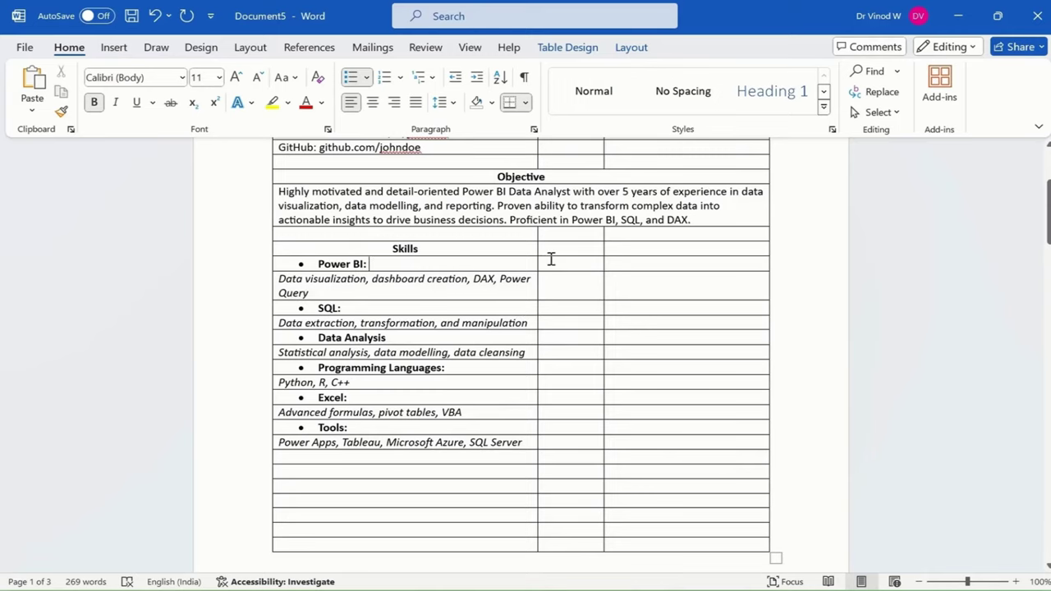
Step: Cut the Education heading line out of the résumé body text
scroll(468, 349, down, 3)
scroll(463, 353, down, 4)
scroll(460, 339, down, 3)
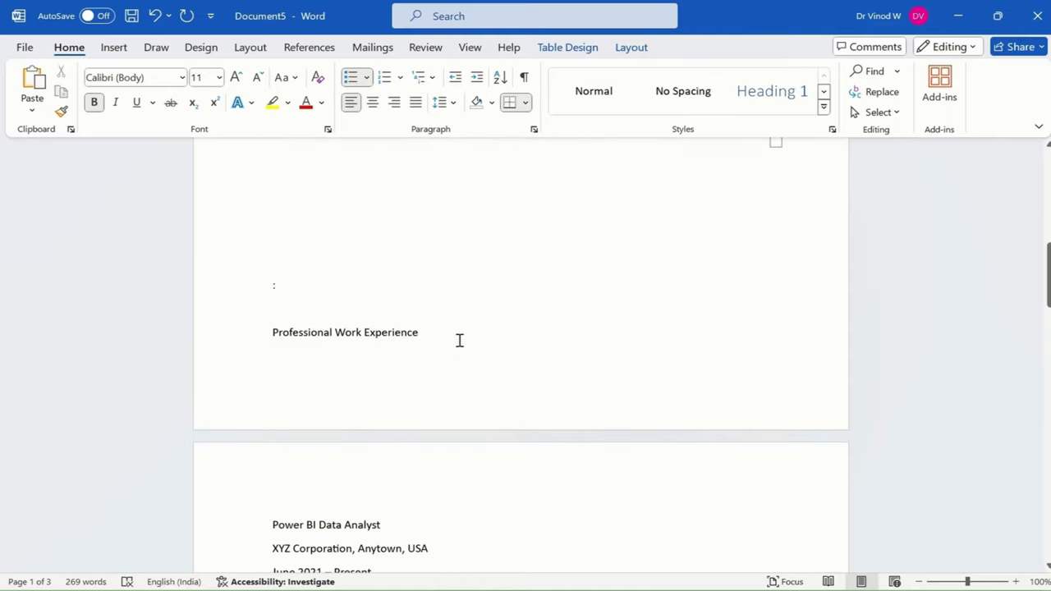
scroll(401, 347, down, 4)
scroll(403, 343, down, 3)
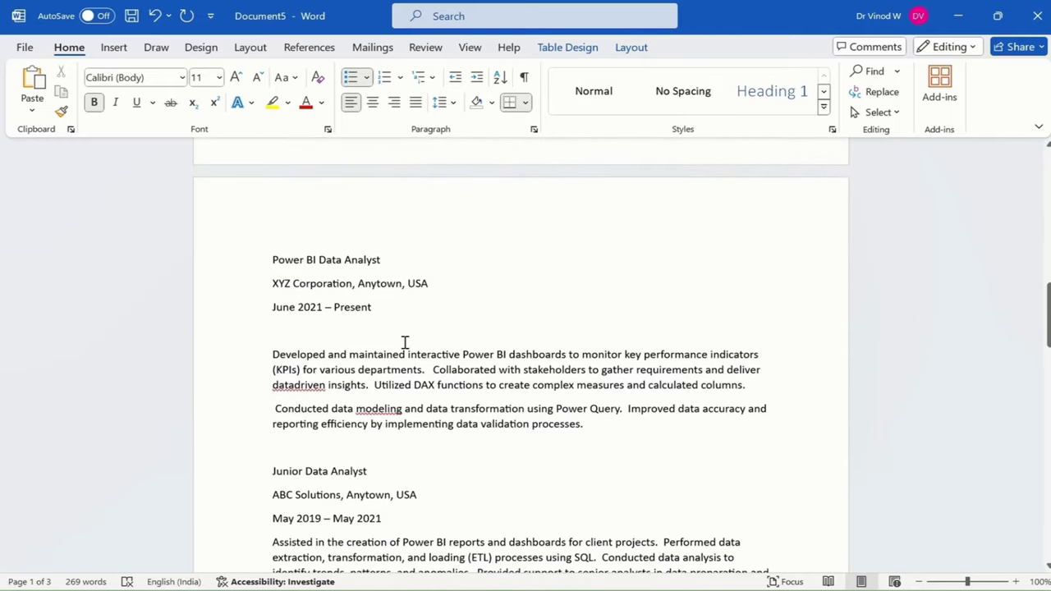
scroll(405, 340, down, 1)
scroll(408, 333, down, 2)
scroll(409, 328, down, 3)
scroll(411, 325, down, 4)
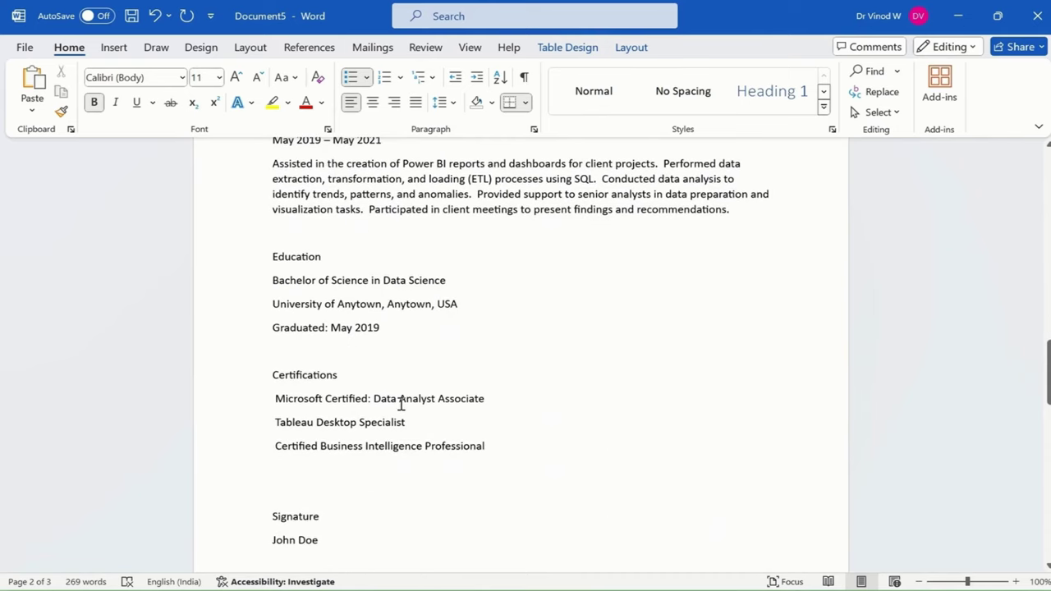
scroll(344, 279, up, 3)
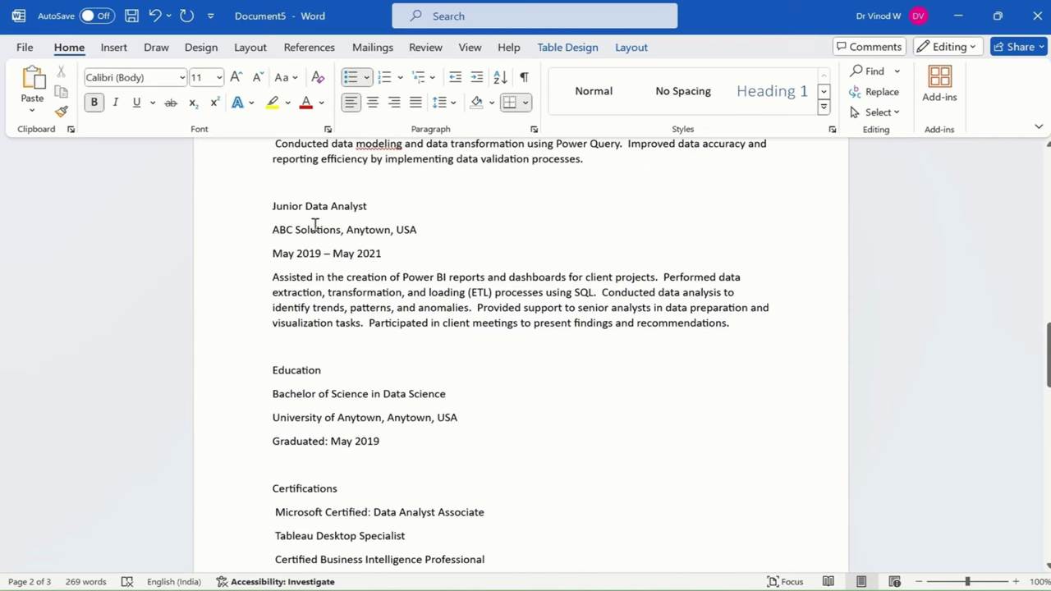
scroll(440, 396, down, 2)
triple_click(306, 295)
key(ctrl+c)
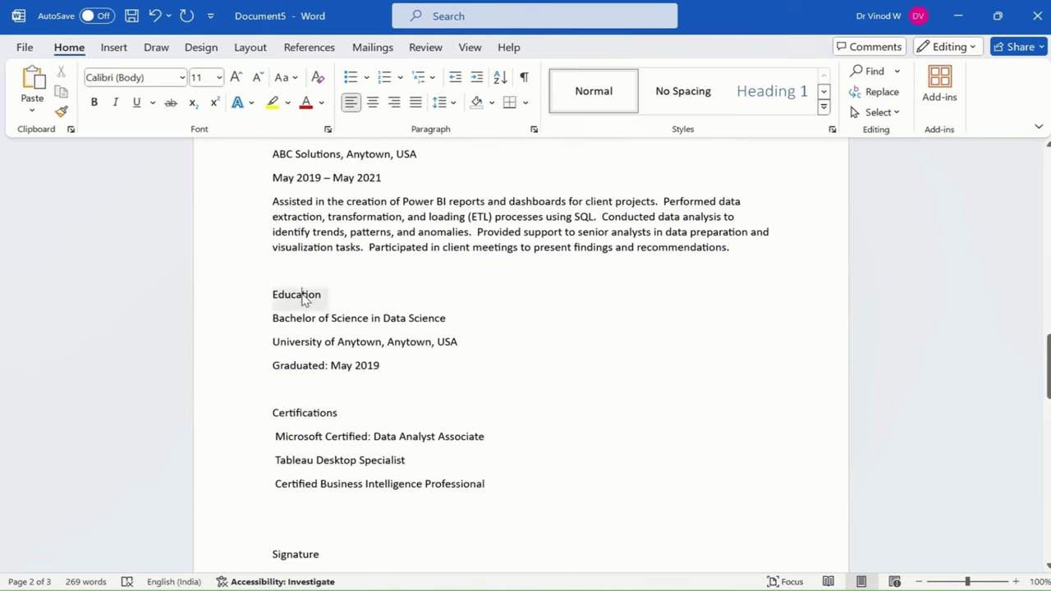
key(Delete)
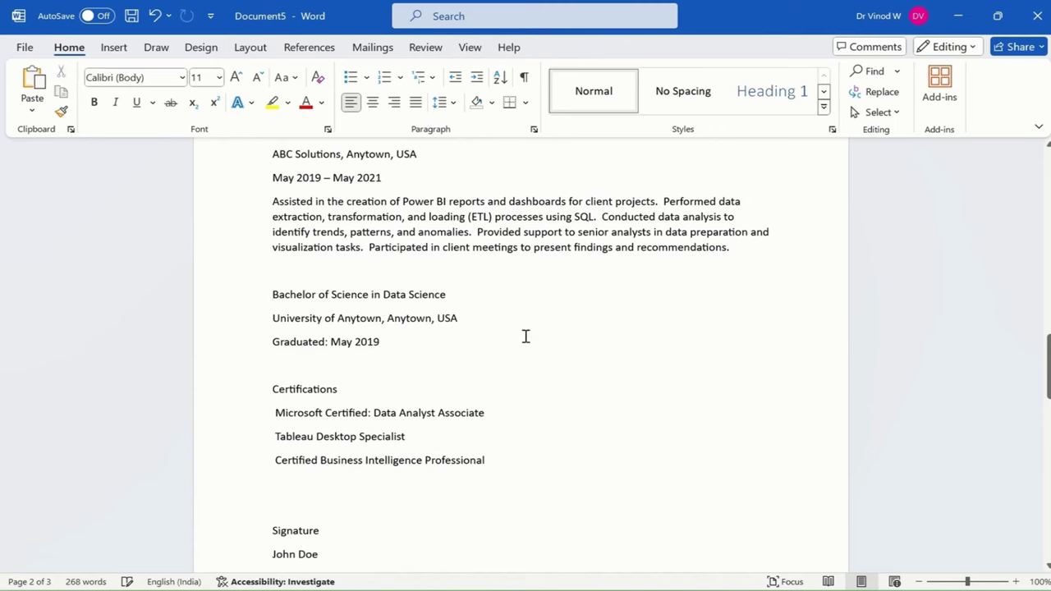
Step: Place the Education heading in the empty cell right of Skills and make it bold
scroll(525, 337, up, 7)
scroll(531, 336, up, 8)
scroll(542, 341, up, 8)
scroll(554, 343, up, 3)
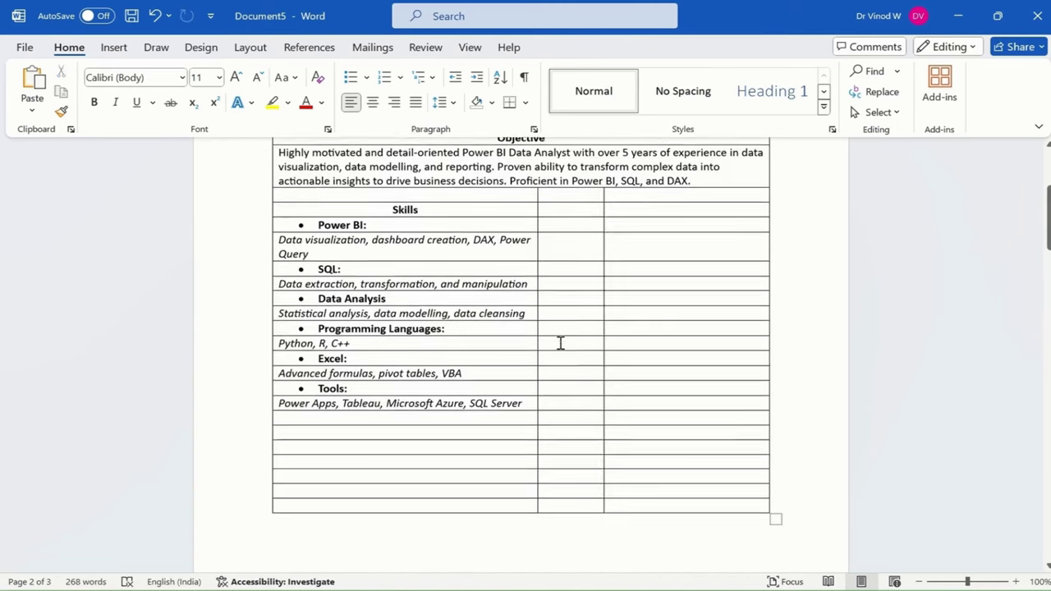
click(625, 211)
key(ctrl+v)
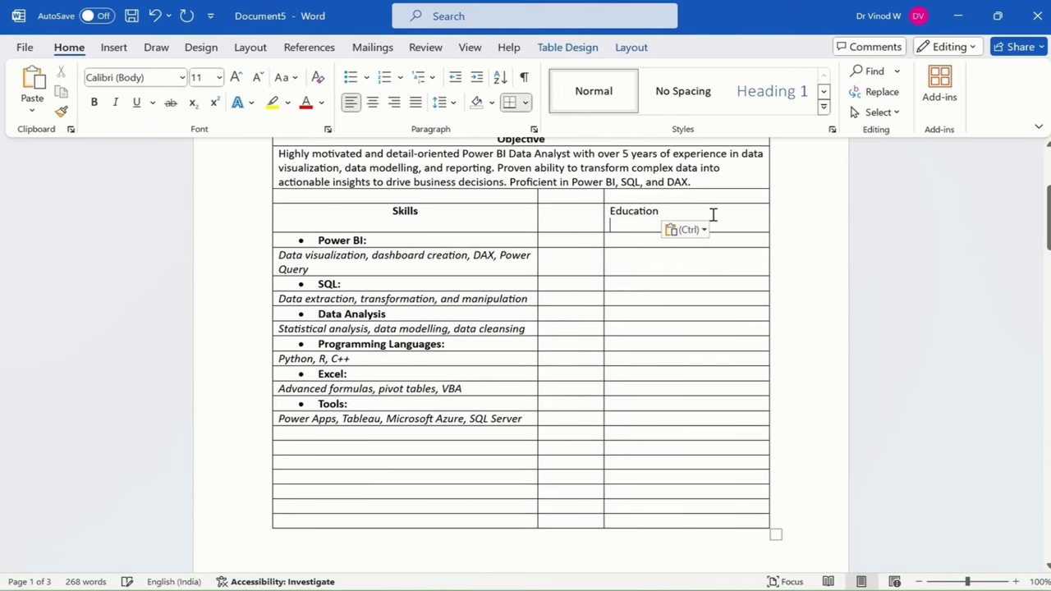
key(BackSpace)
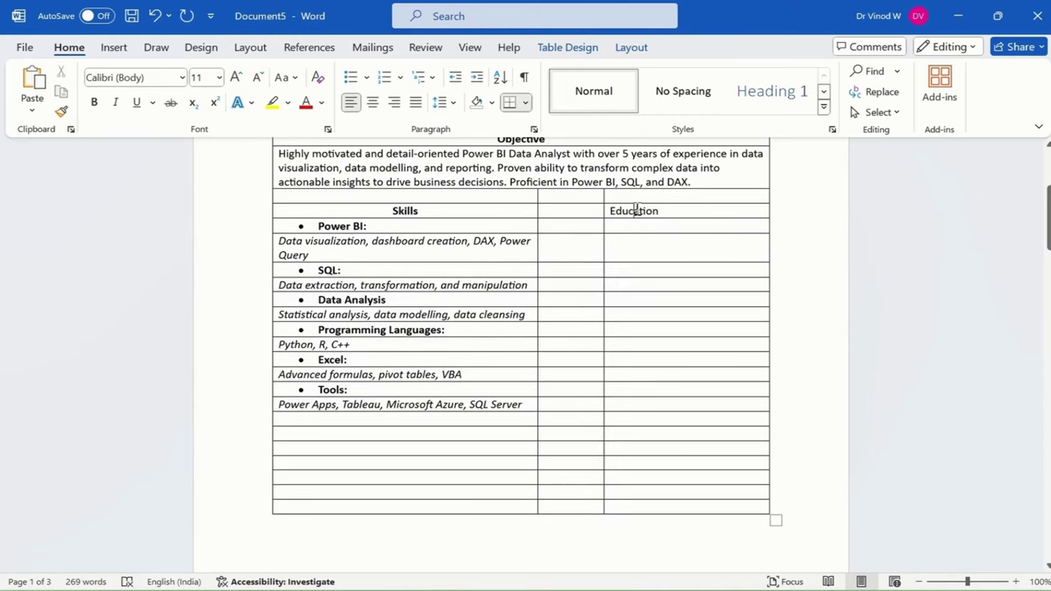
double_click(635, 211)
key(ctrl+b)
click(608, 240)
Step: Delete the stray colon and blank lines above Professional Work Experience
scroll(473, 386, down, 5)
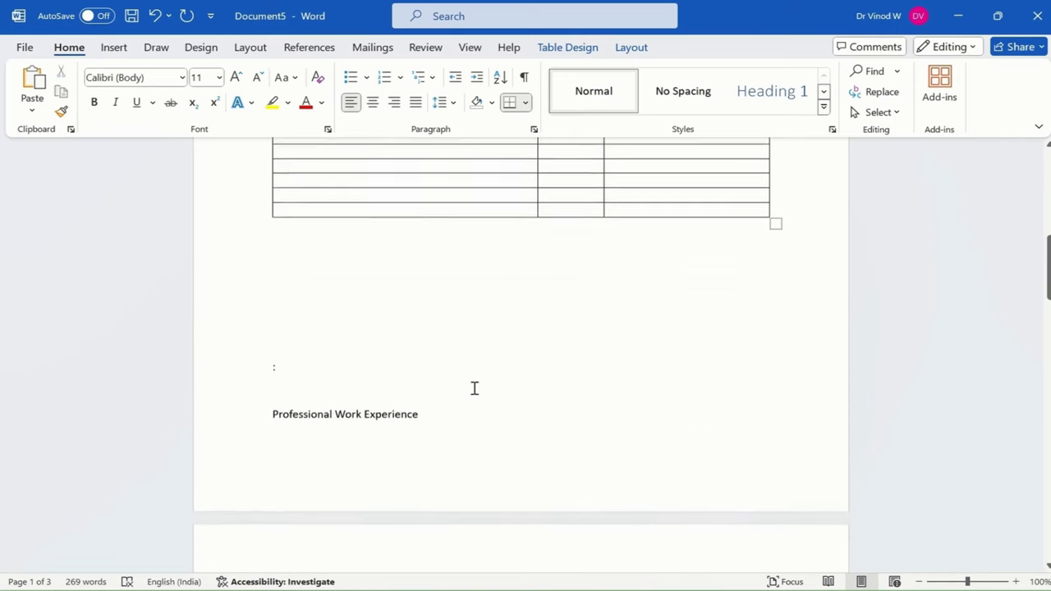
scroll(472, 386, down, 4)
scroll(472, 386, down, 2)
scroll(472, 386, down, 1)
scroll(475, 317, up, 4)
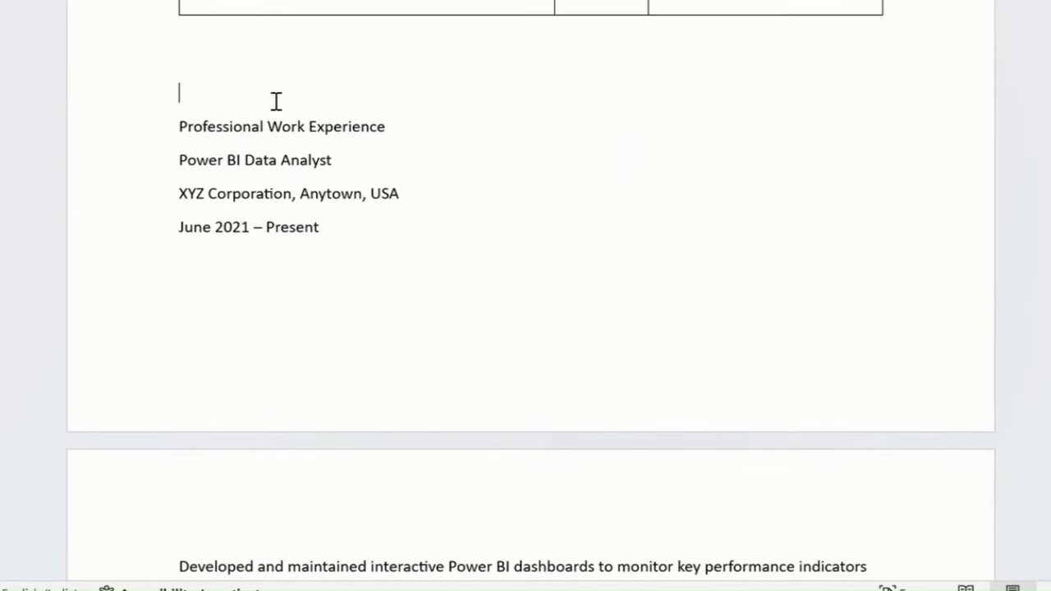
key(Delete)
scroll(340, 168, down, 2)
scroll(403, 188, down, 5)
scroll(402, 188, down, 5)
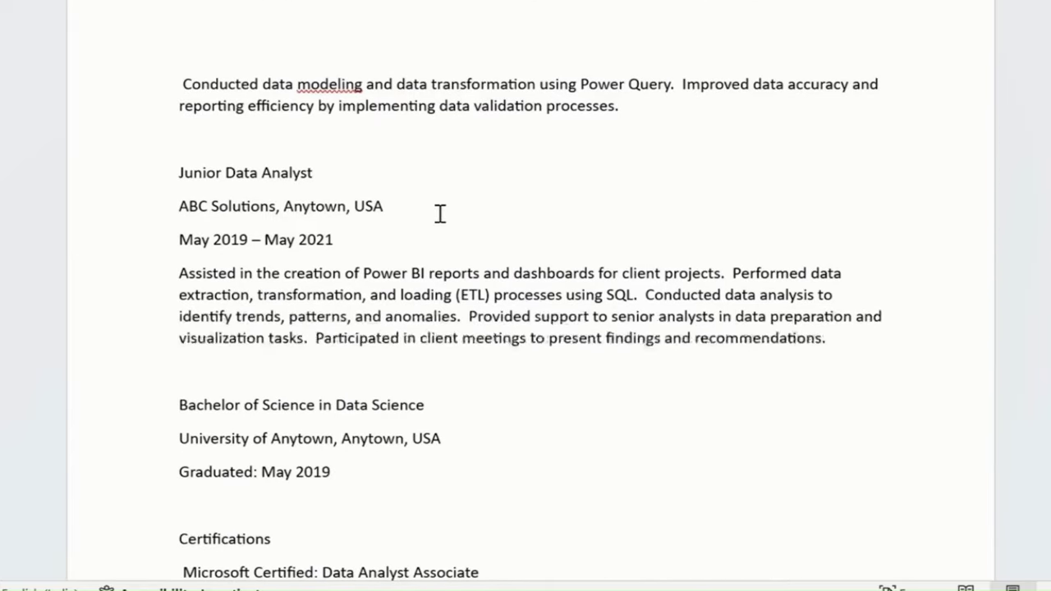
scroll(438, 216, down, 2)
scroll(427, 238, down, 2)
scroll(315, 273, down, 1)
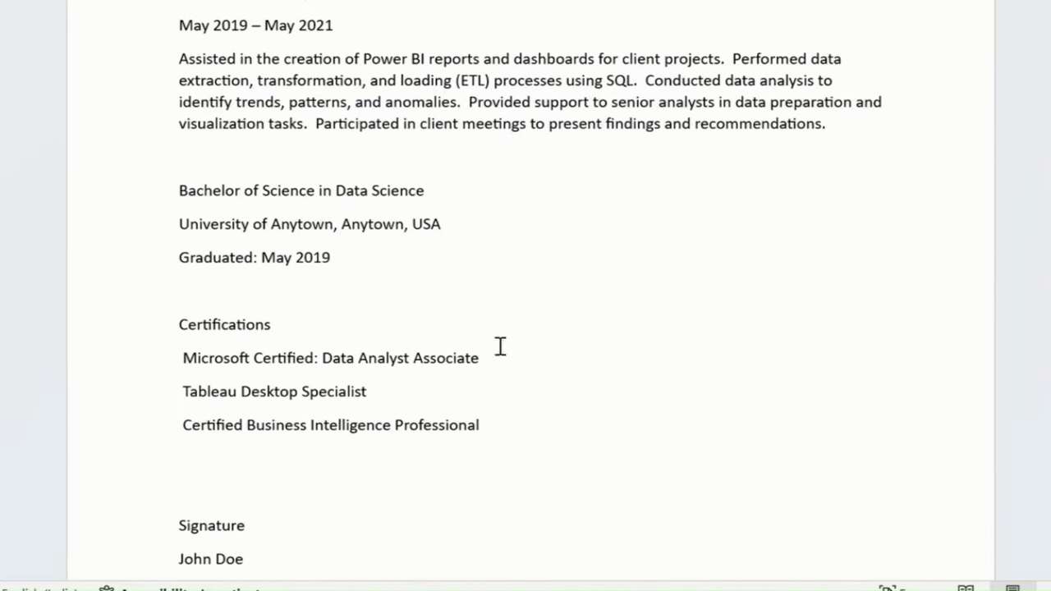
Step: Cut the degree, university and graduation lines from the body text
drag(202, 192, 415, 255)
key(ctrl+c)
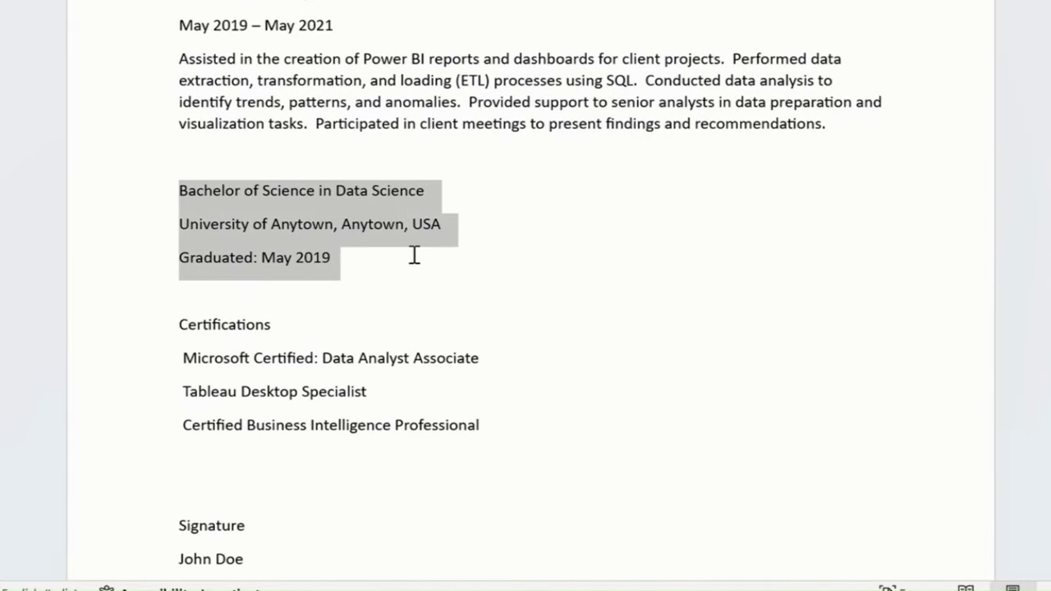
key(Delete)
scroll(717, 241, up, 3)
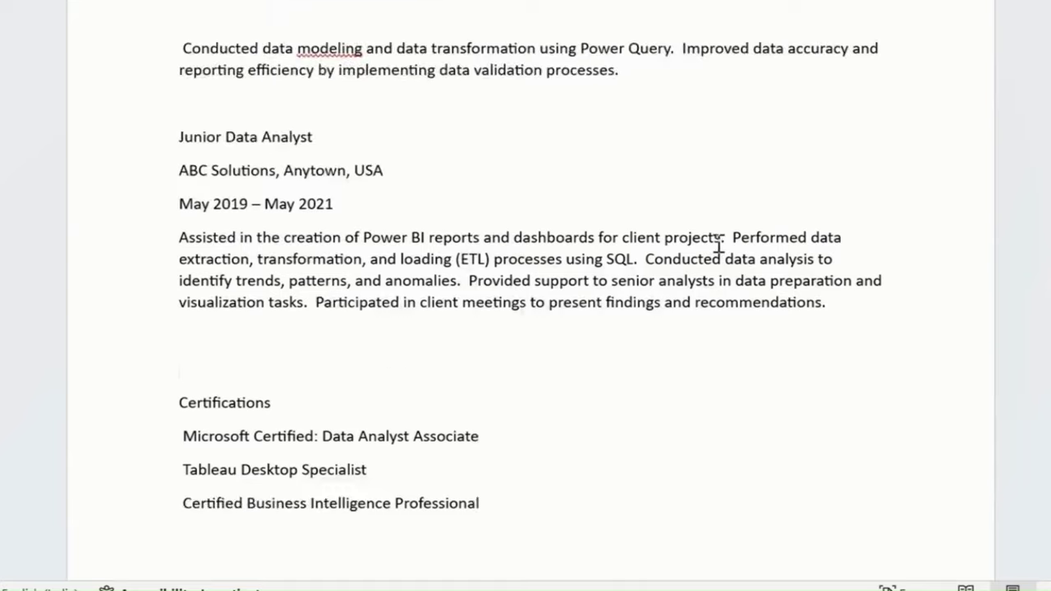
scroll(711, 232, up, 8)
scroll(711, 233, up, 5)
scroll(730, 221, up, 5)
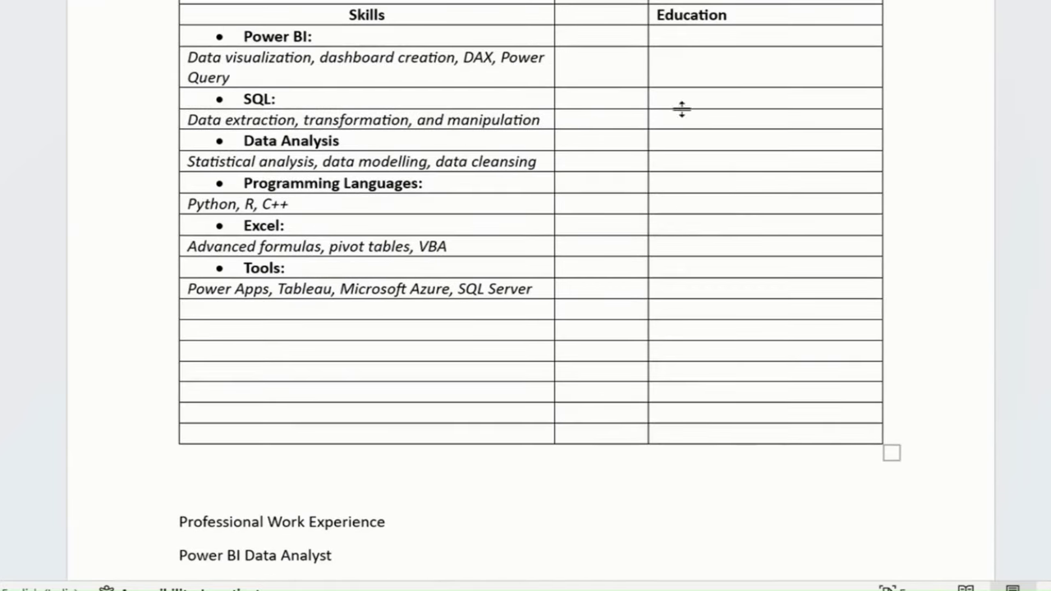
Step: Paste them into the three cells under Education and type the Degree, Location, Year labels beside them
drag(688, 37, 697, 96)
key(ctrl+v)
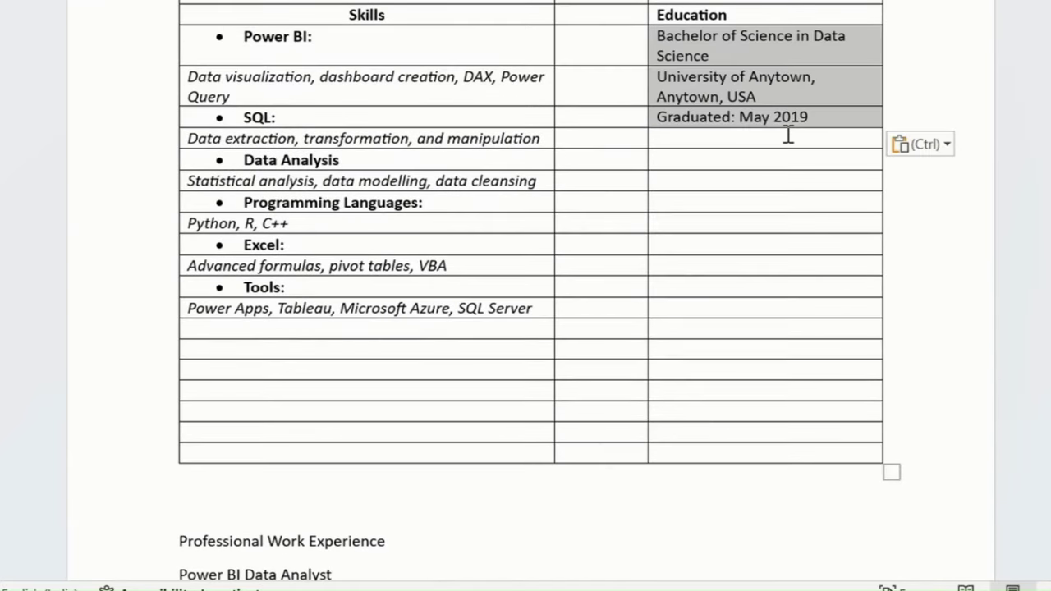
click(685, 115)
click(624, 47)
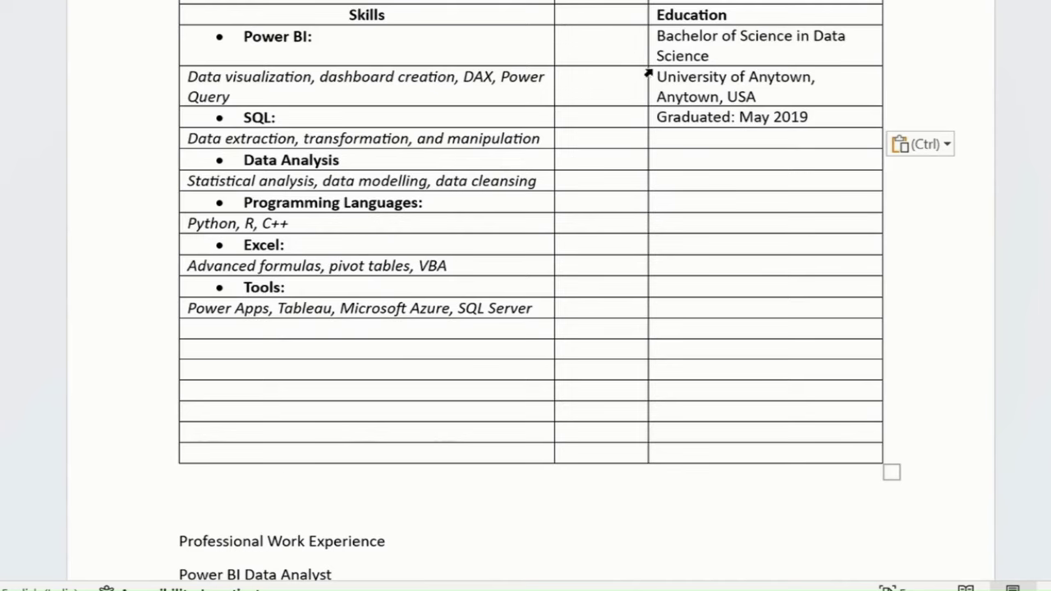
text(Degree )
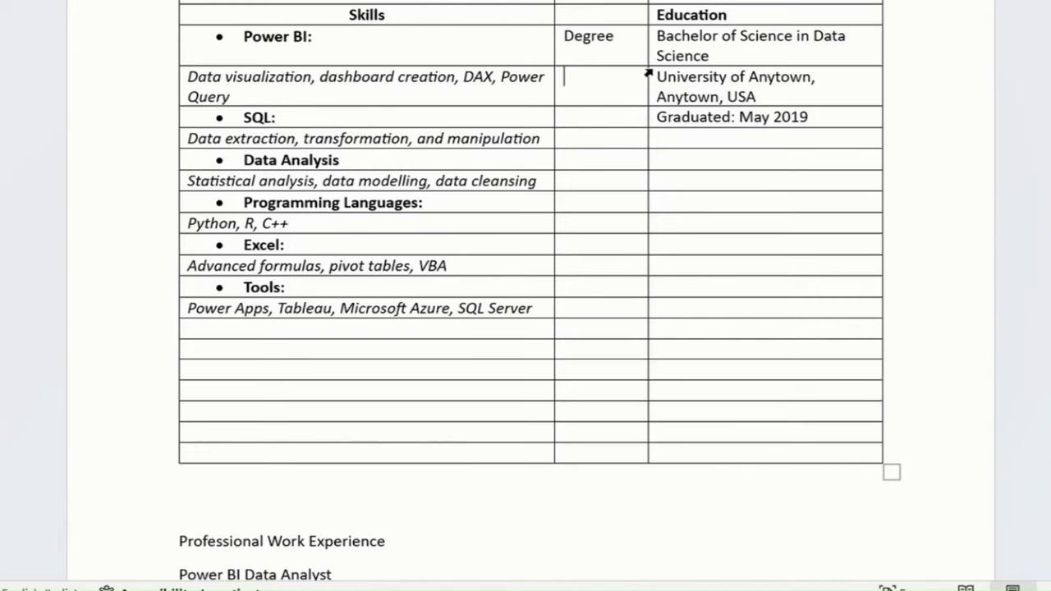
text(Location )
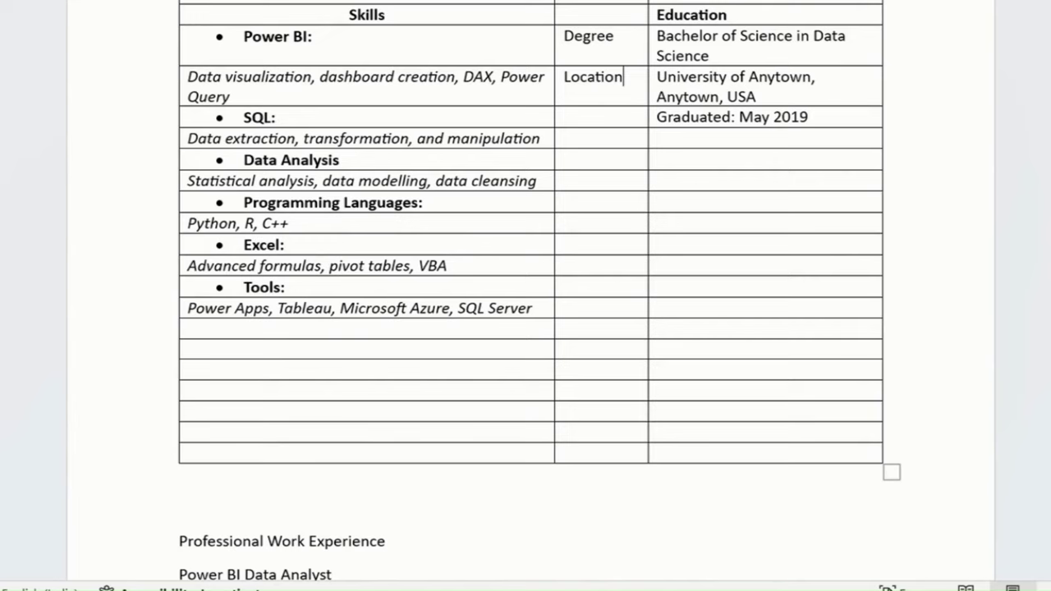
text(Year)
Step: Centre the Education heading in its header cell with Ctrl+E
scroll(640, 155, up, 2)
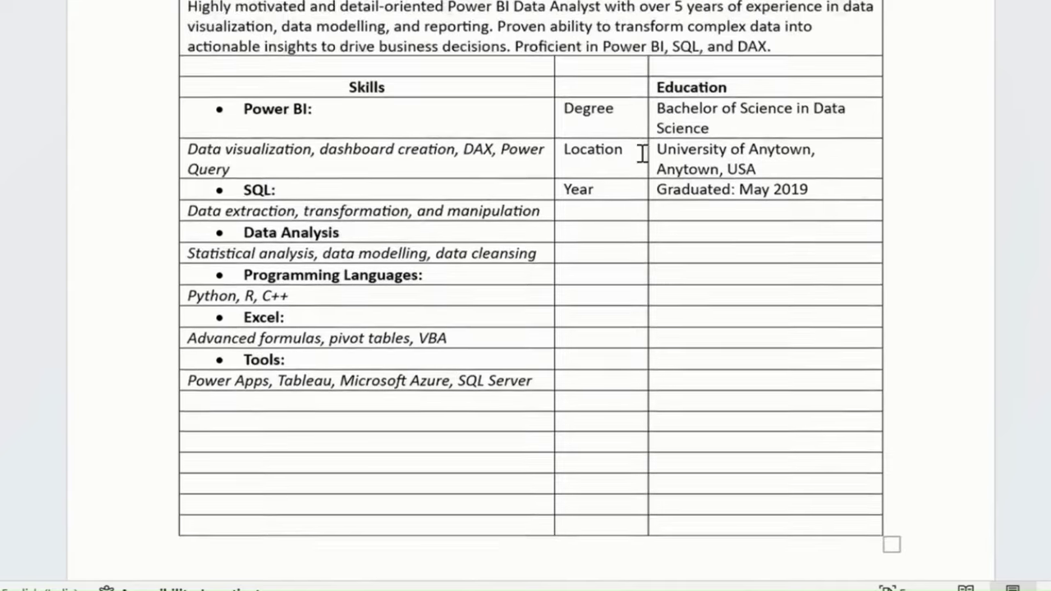
scroll(639, 113, up, 1)
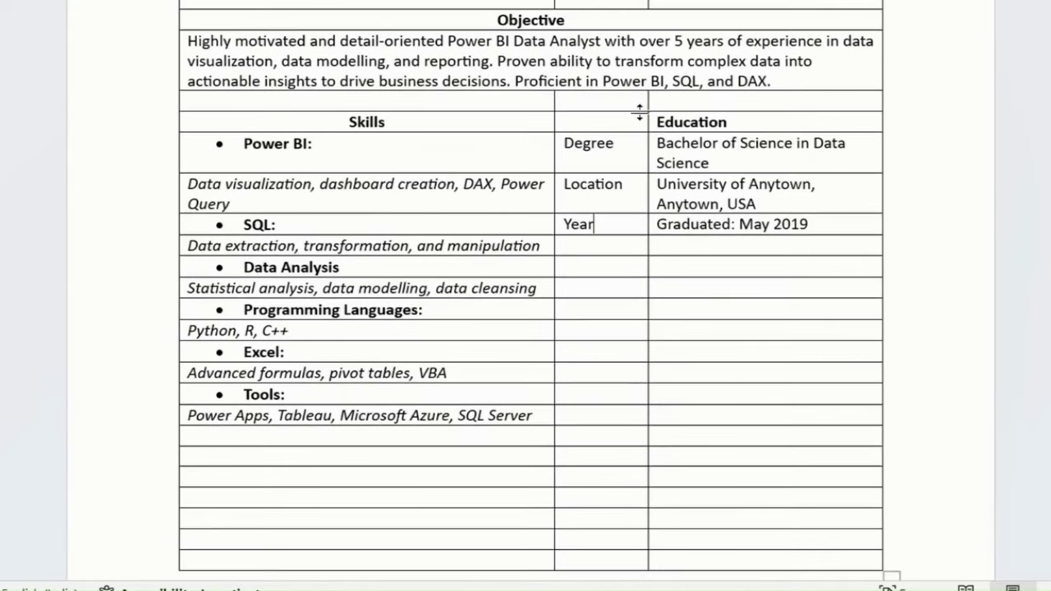
click(635, 116)
click(691, 122)
key(ctrl+e)
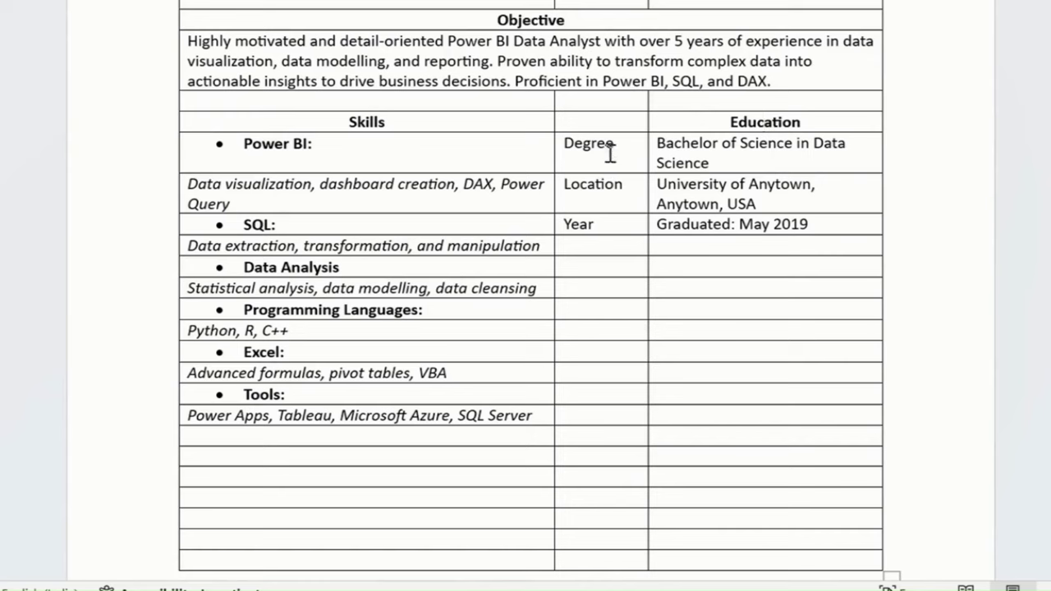
drag(611, 154, 614, 233)
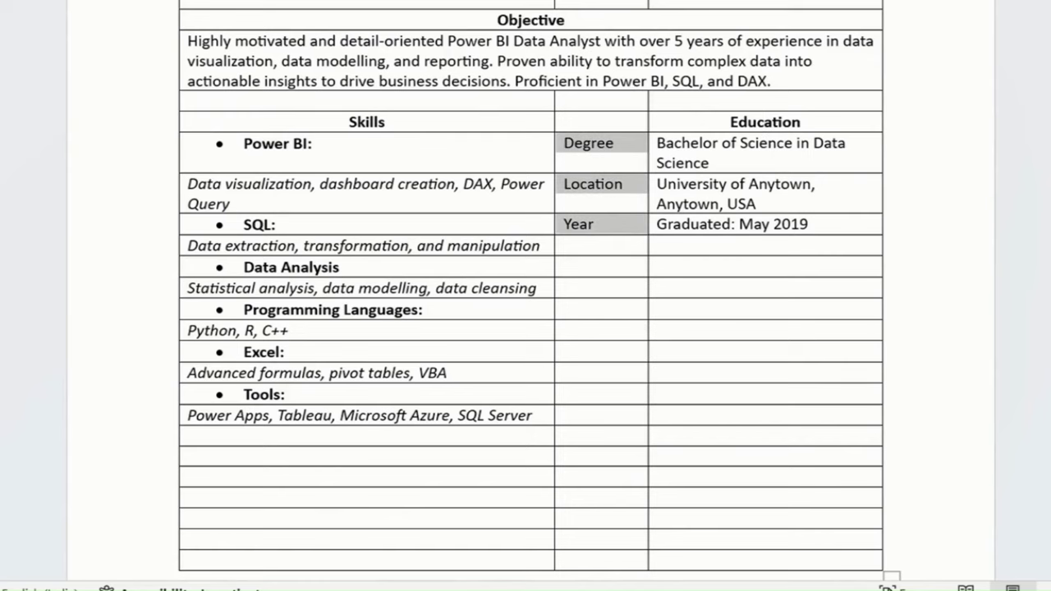
Step: Make the Degree, Location and Year labels bold
key(ctrl+b)
click(775, 184)
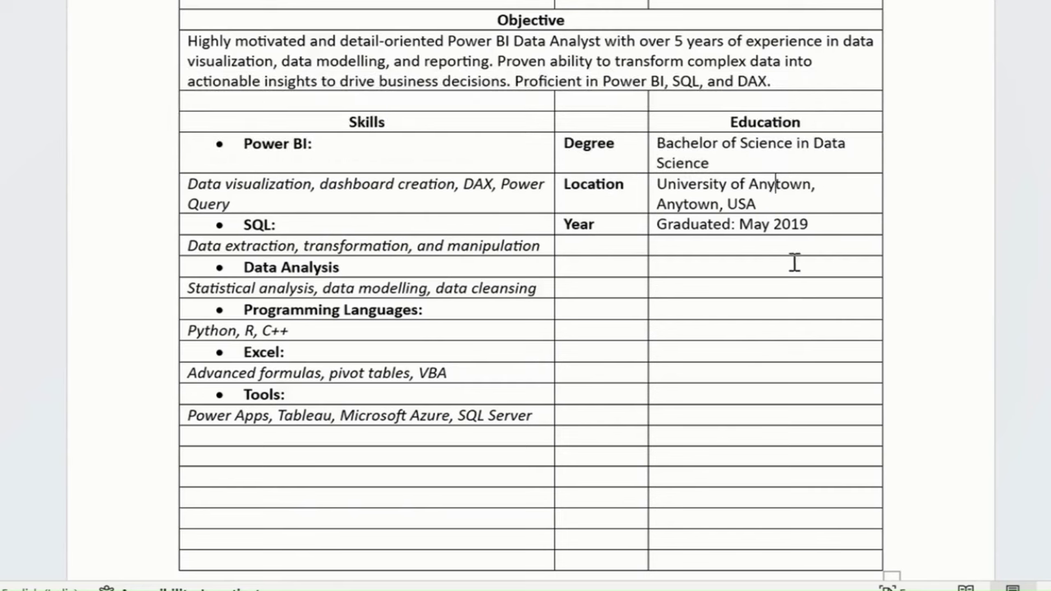
click(622, 274)
Step: Cut the Certifications block from the end of the résumé
scroll(720, 328, down, 3)
scroll(698, 312, down, 2)
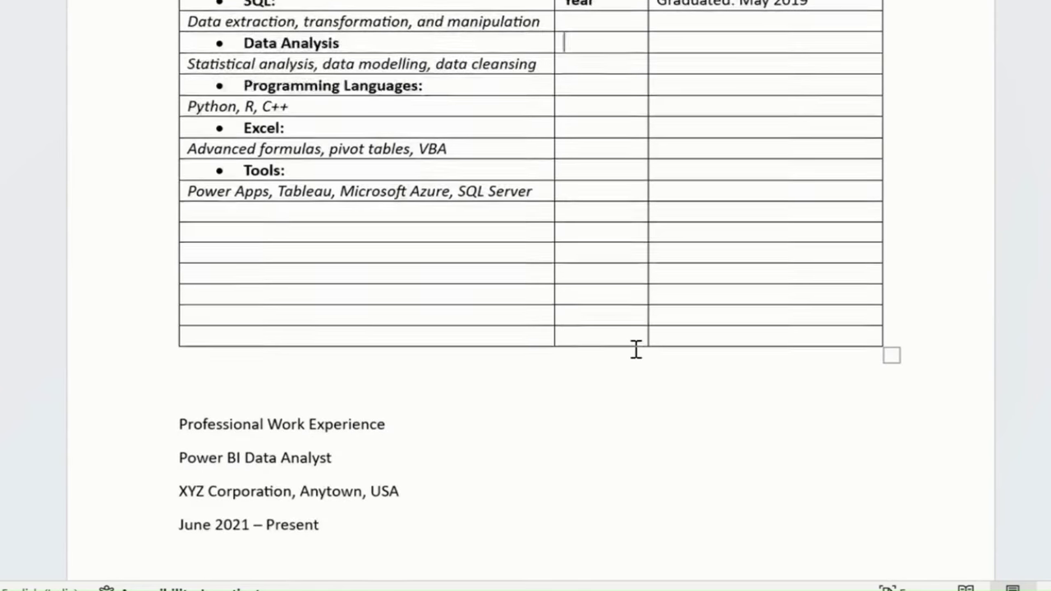
scroll(633, 347, down, 5)
scroll(633, 340, down, 3)
scroll(633, 338, down, 10)
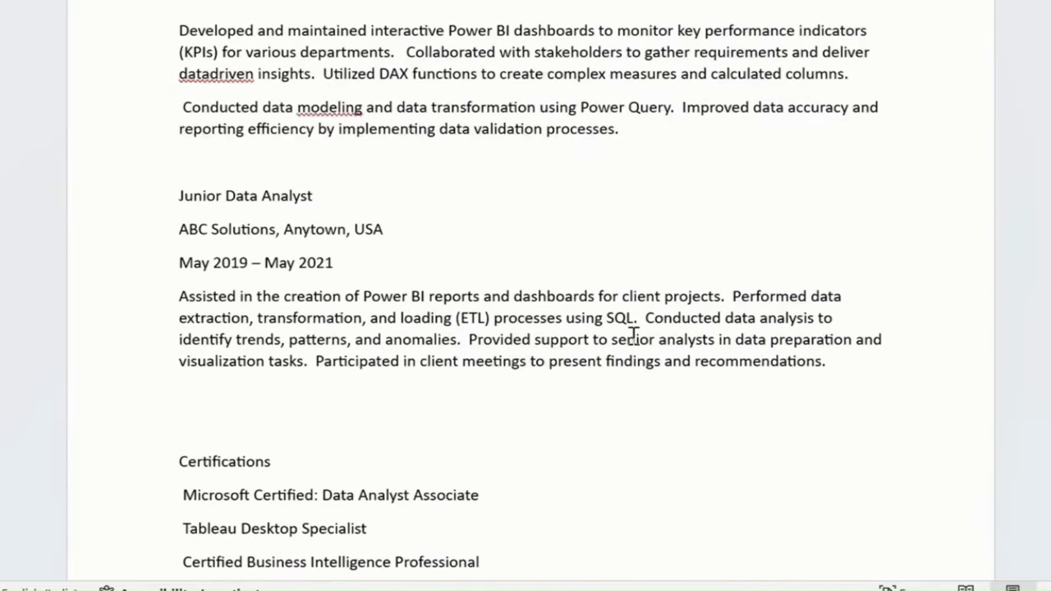
scroll(633, 336, down, 5)
scroll(632, 336, down, 1)
scroll(632, 336, down, 1)
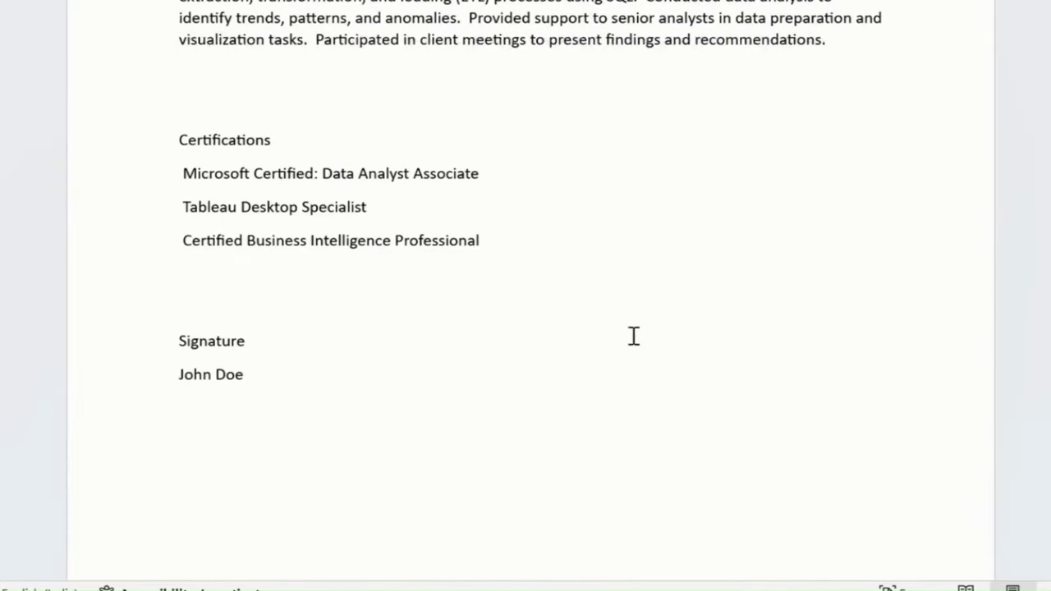
scroll(628, 333, down, 3)
scroll(626, 332, up, 3)
scroll(329, 244, up, 1)
mouse_move(181, 197)
mouse_down()
mouse_move(468, 263)
mouse_move(485, 289)
mouse_up()
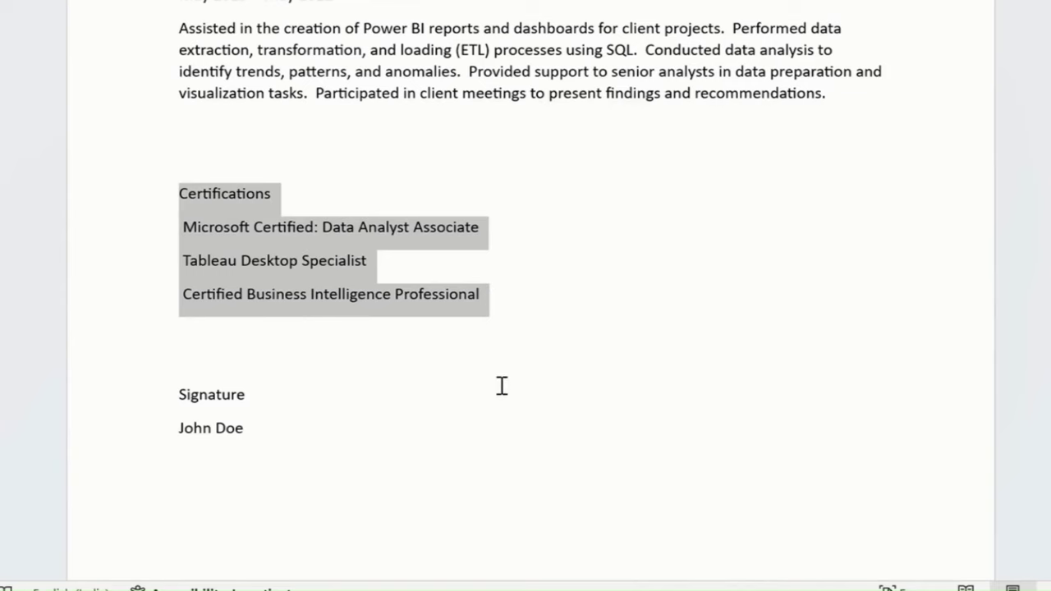
key(Delete)
scroll(733, 263, up, 3)
scroll(734, 263, up, 3)
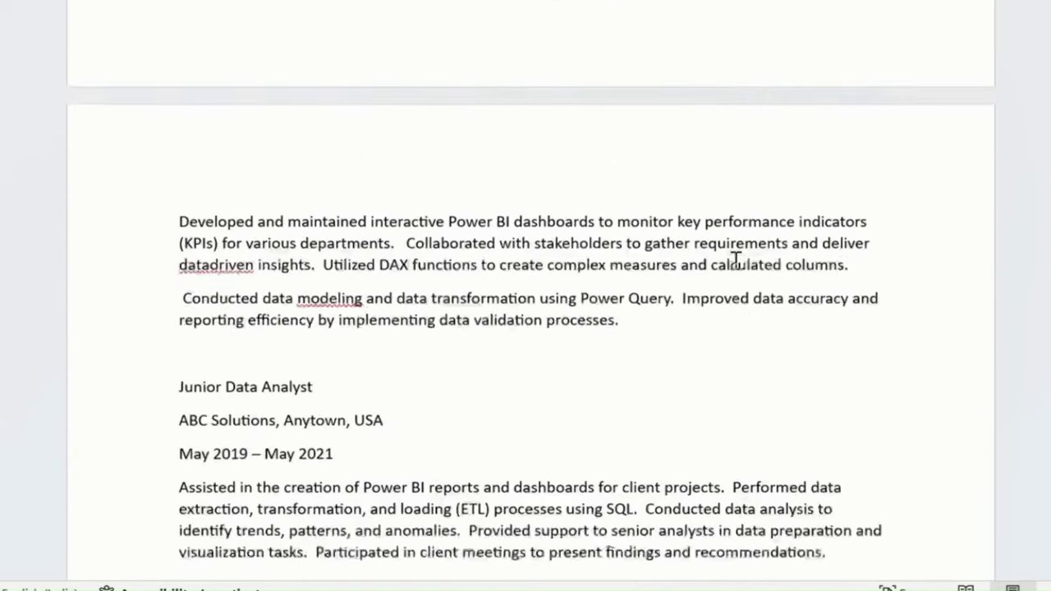
scroll(736, 261, up, 5)
scroll(735, 261, up, 3)
scroll(729, 265, up, 3)
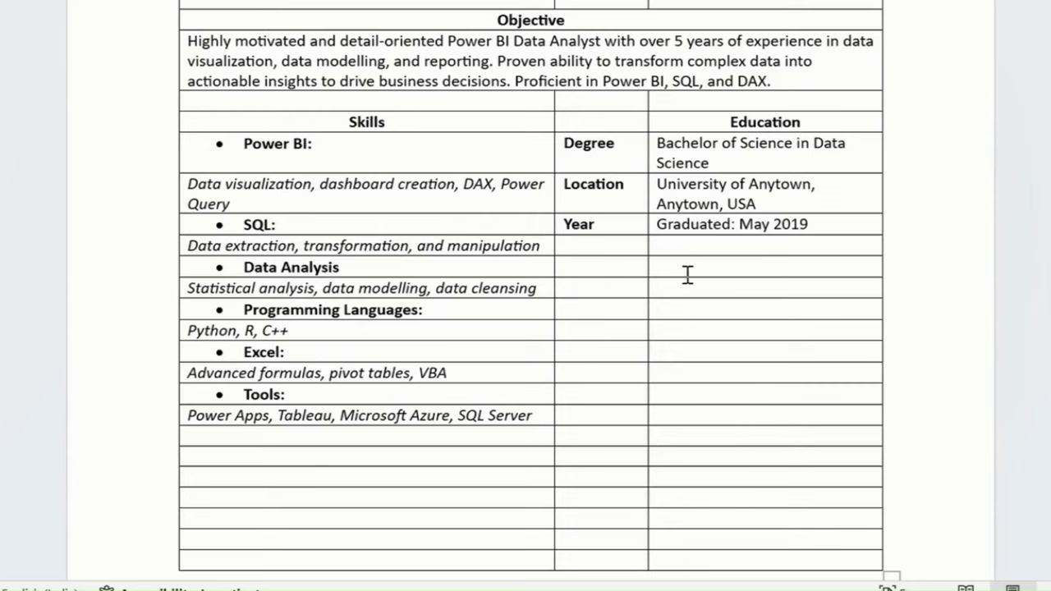
Step: Paste the Certifications list into the Education cells from Data Analysis down, deleting the duplicated entries
mouse_move(689, 273)
mouse_down()
mouse_move(715, 408)
mouse_move(715, 399)
mouse_up()
text(Certifications  Microsoft Certified: Data Analyst Associate  Tableau Desktop Specialist  Certified Business Intelligence Professional Certifications  Microsoft Certified: Data Analyst Associate  Tableau Desktop Specialist)
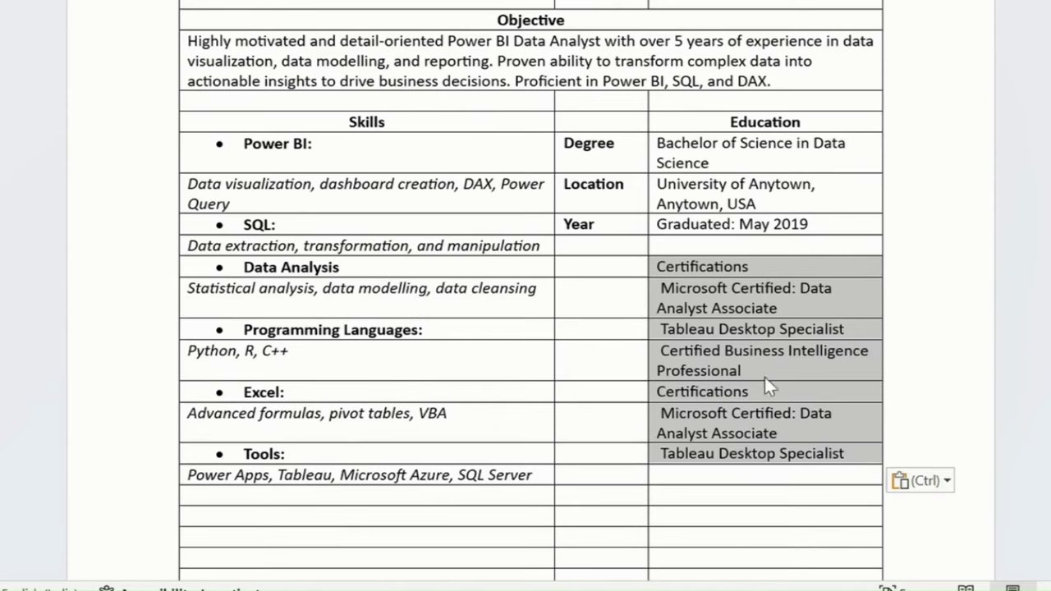
click(756, 432)
drag(708, 396, 725, 449)
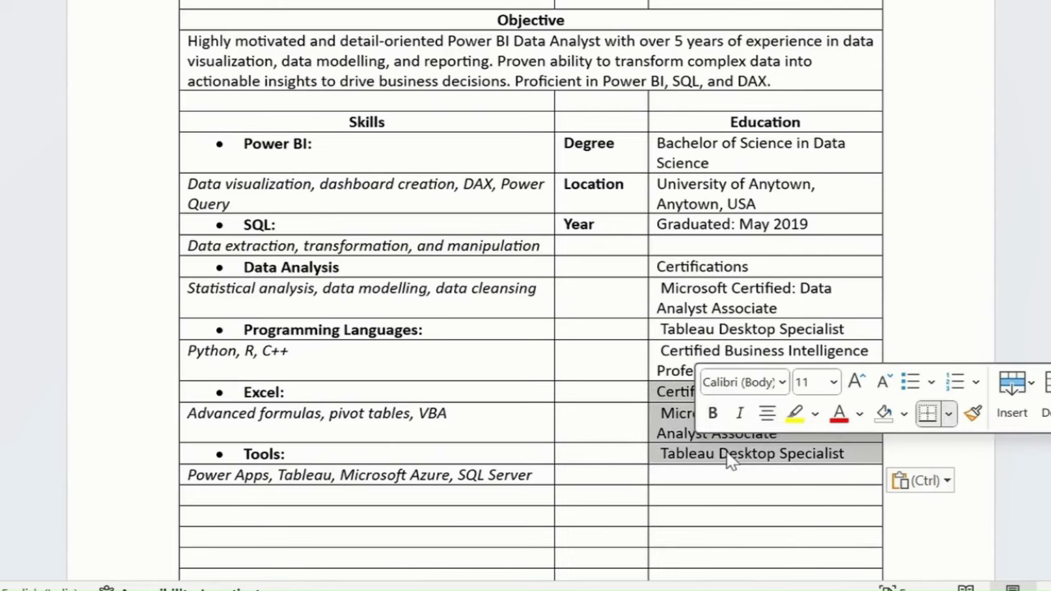
key(Delete)
click(632, 299)
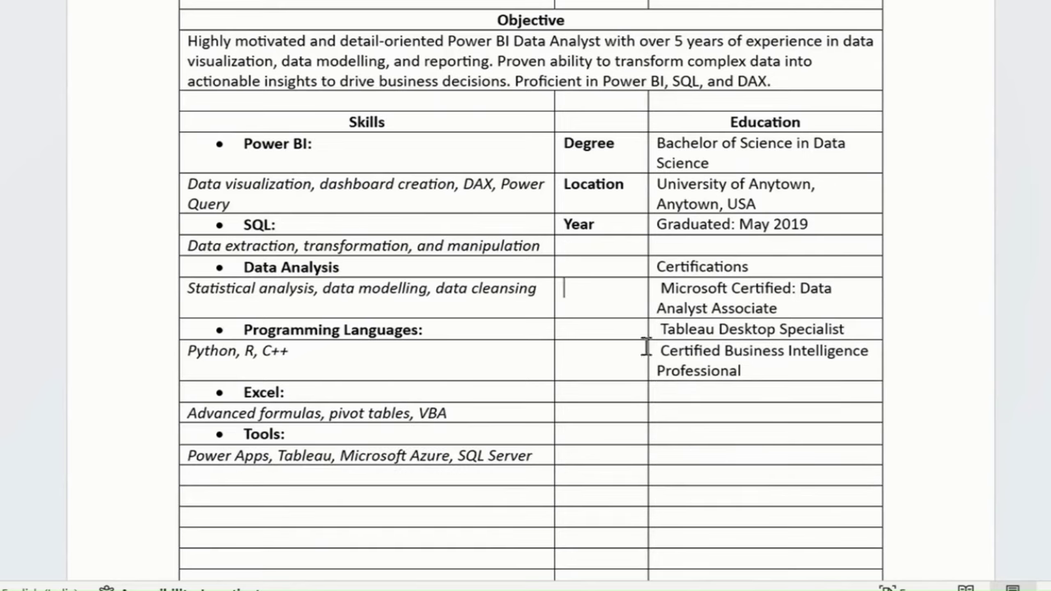
Step: Add an Affiliation heading in the middle column, correcting its spelling
text(M)
text(A)
text(Af)
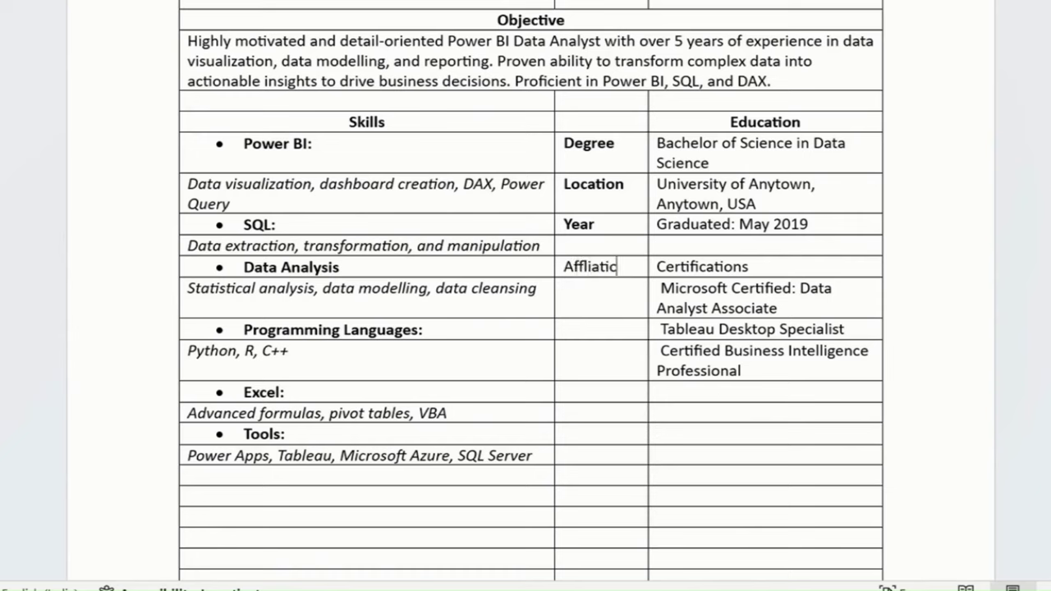
text(on)
right_click(603, 269)
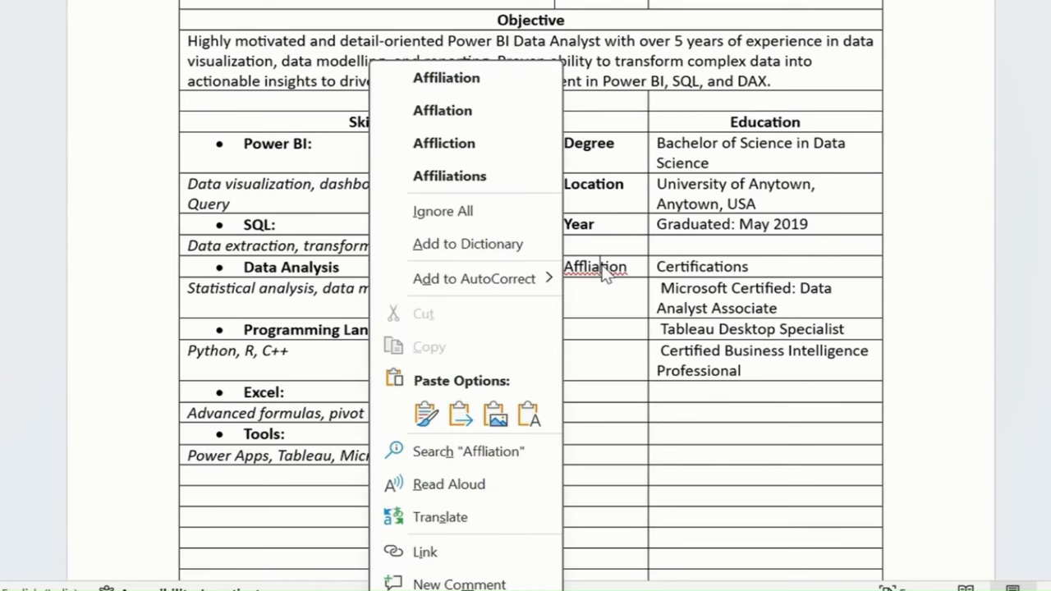
click(433, 80)
click(580, 301)
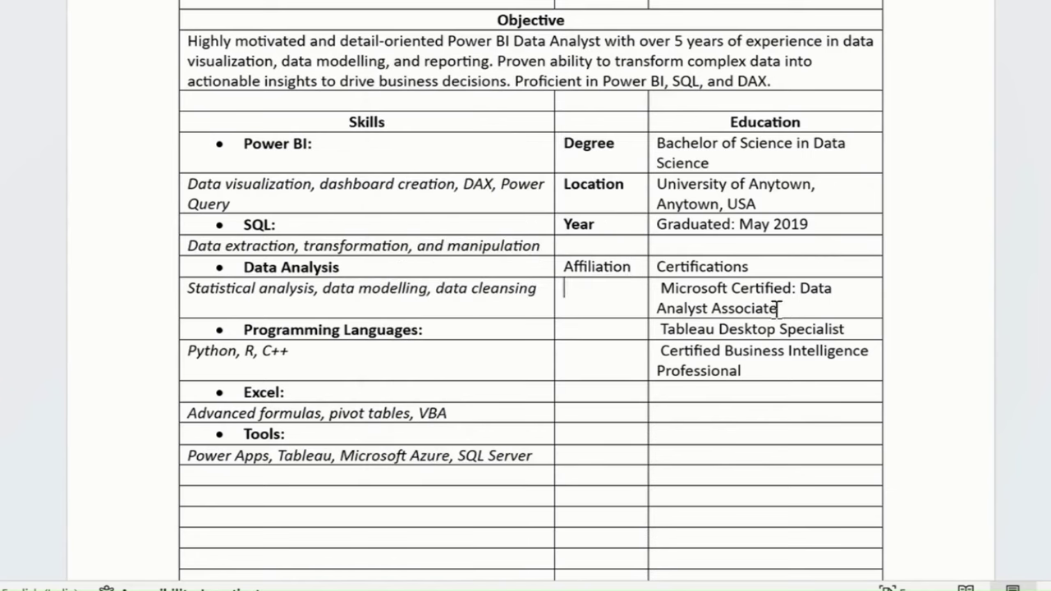
Step: Move Microsoft and Tableau out of the credentials into the Affiliation column, then type Discover Talent
double_click(696, 289)
key(ctrl+c)
key(Delete)
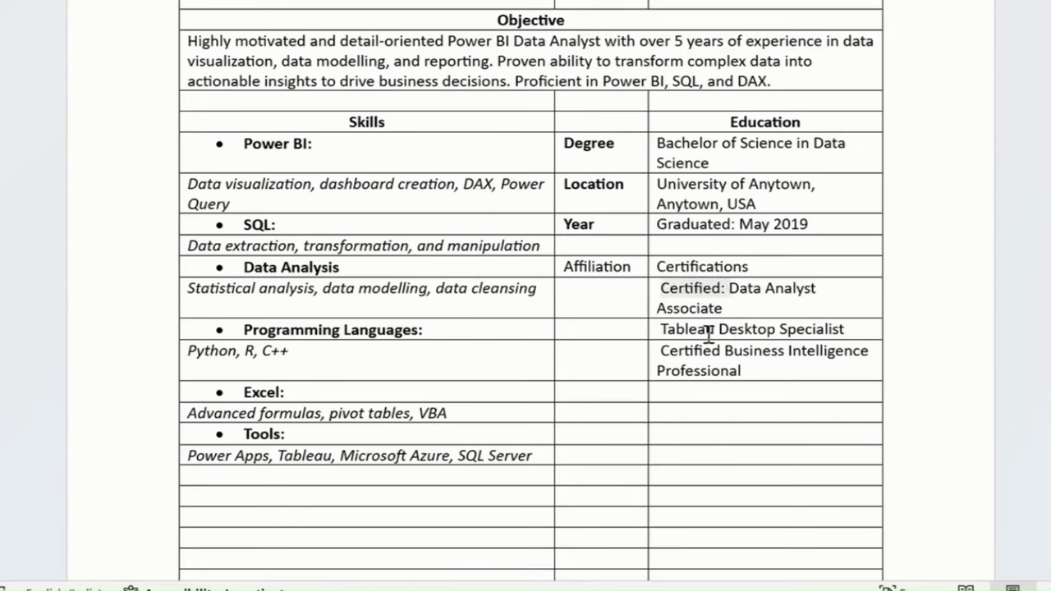
click(611, 305)
key(ctrl+v)
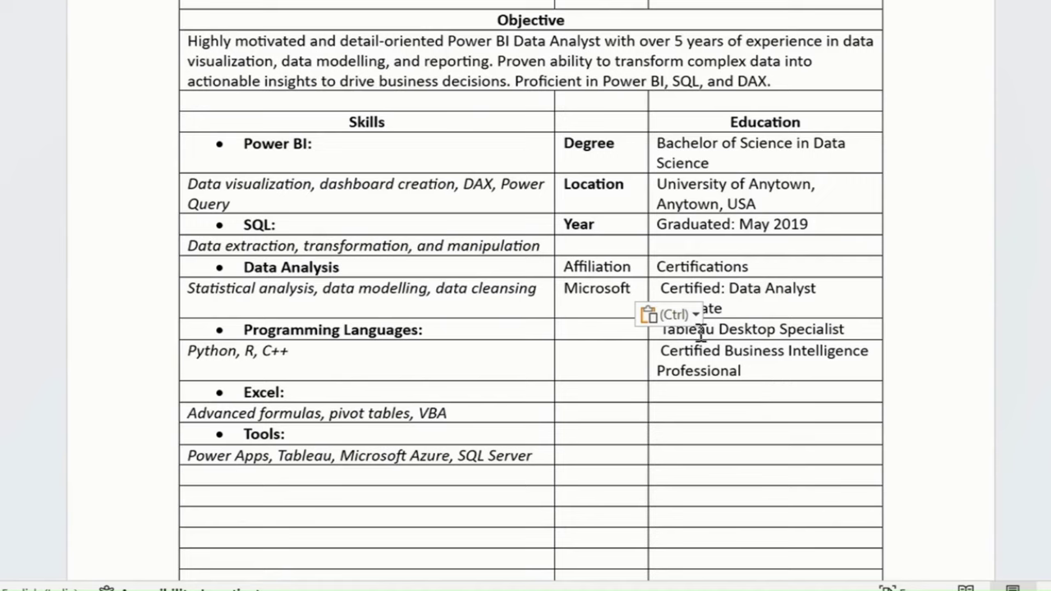
double_click(700, 330)
key(ctrl+c)
key(Delete)
click(618, 328)
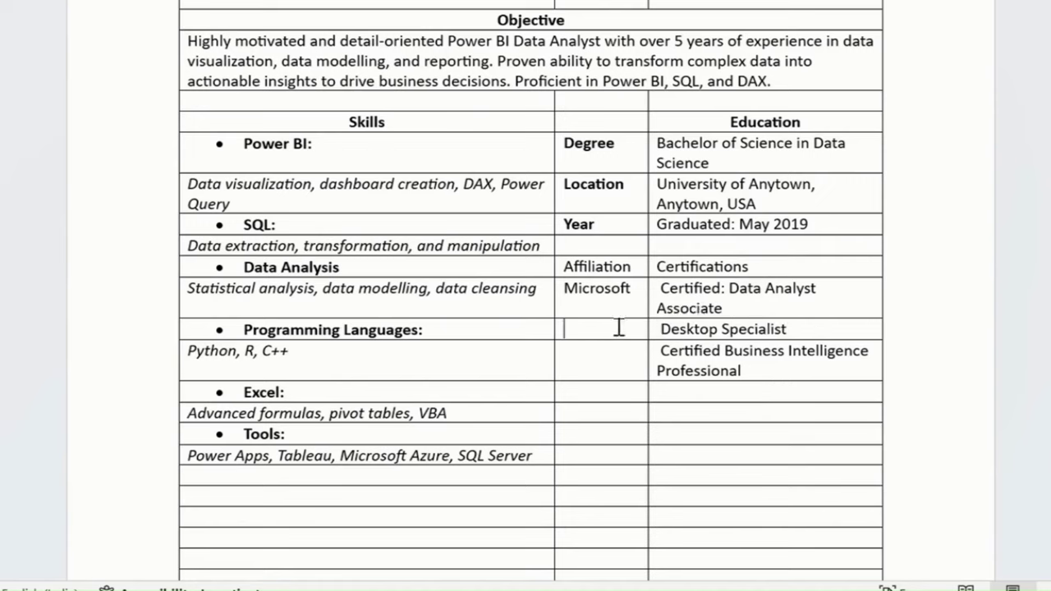
key(ctrl+v)
click(615, 367)
text(Disc)
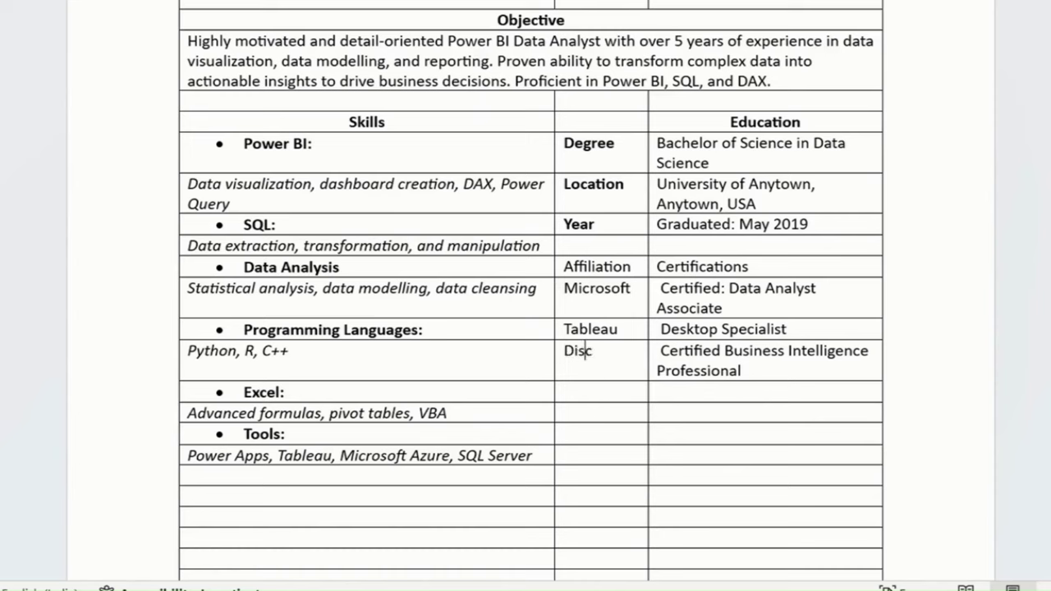
text(over Talent)
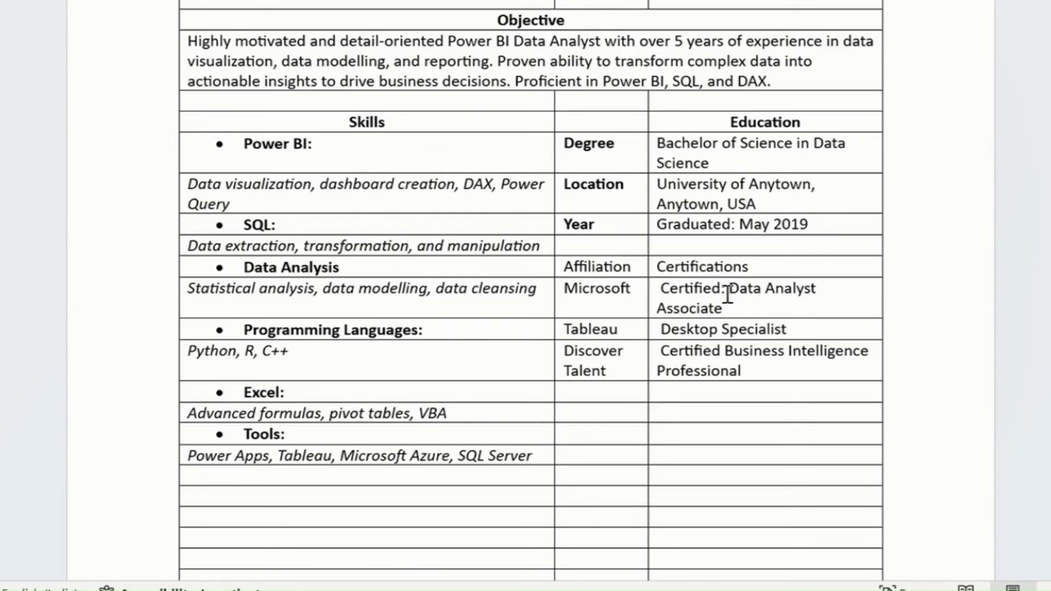
Step: Delete the leftover 'Certified:' prefix and the leading space before Desktop Specialist
drag(728, 291, 657, 291)
key(Delete)
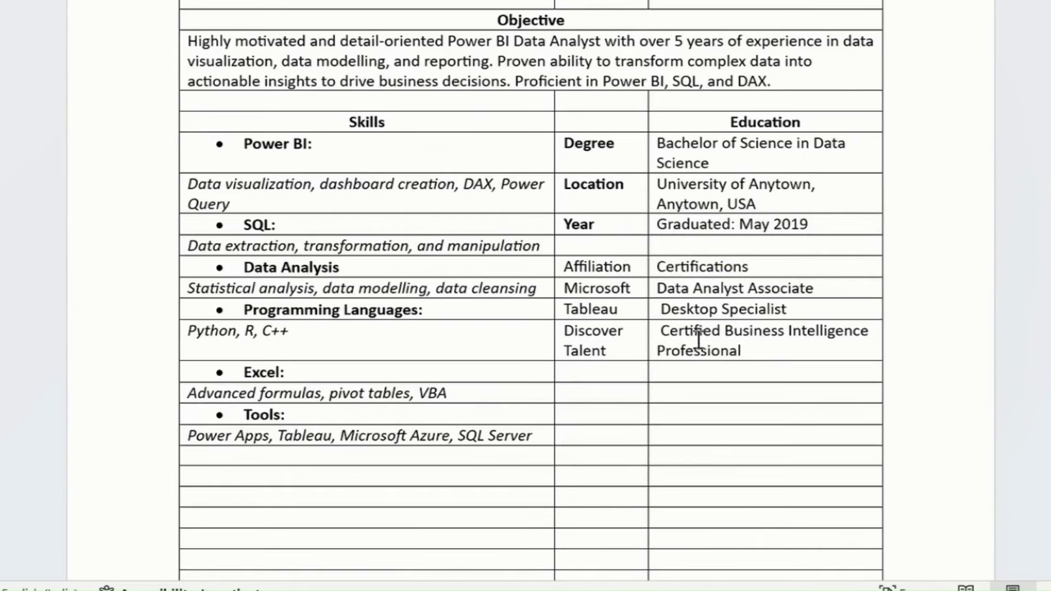
key(Down)
key(Delete)
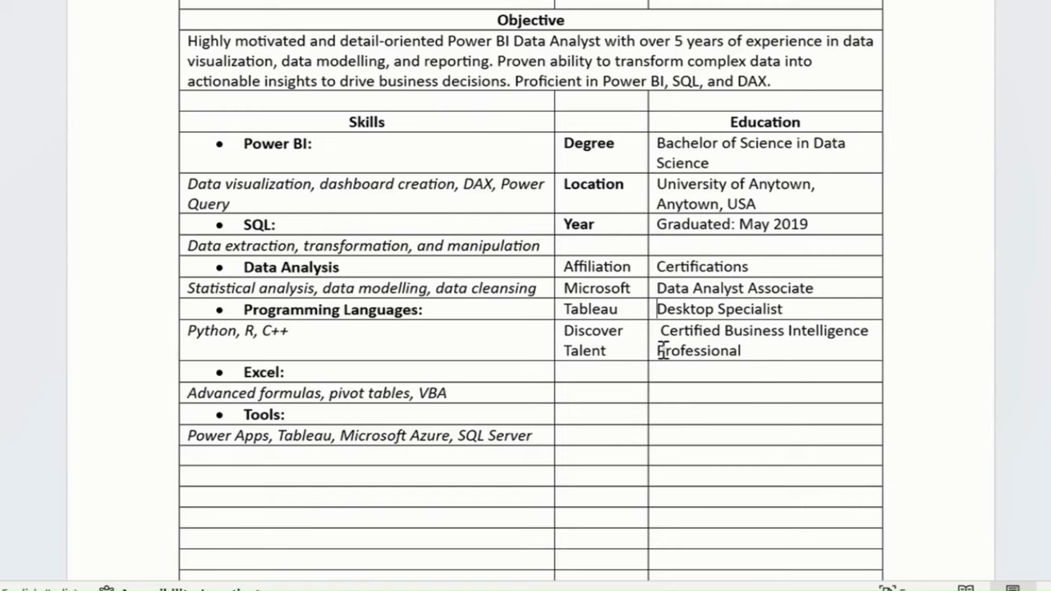
click(661, 330)
drag(614, 267, 749, 266)
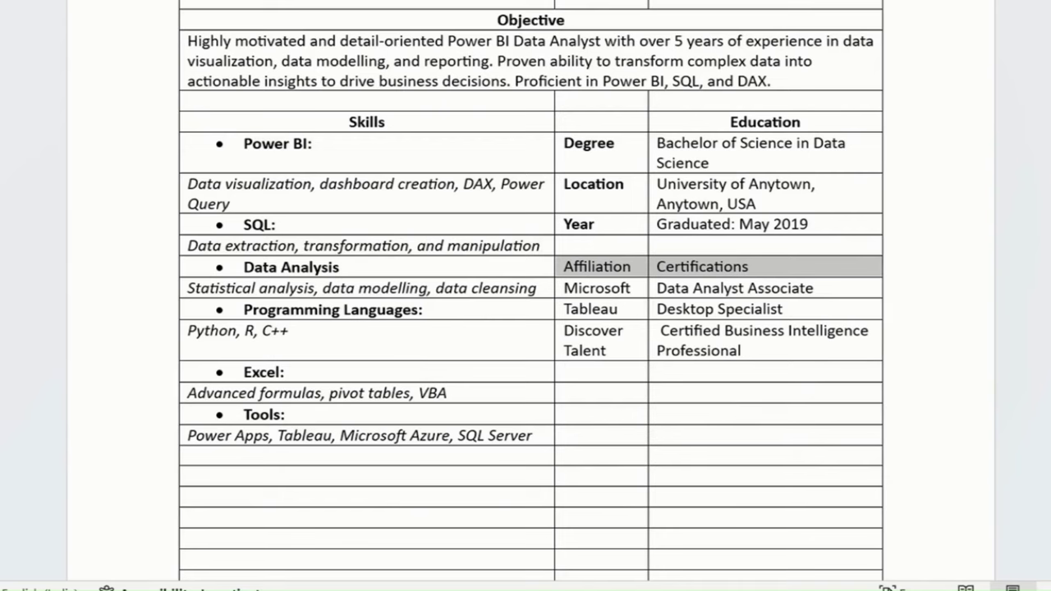
Step: Bold and centre the Affiliation and Certifications heading row
key(ctrl+b)
key(ctrl+e)
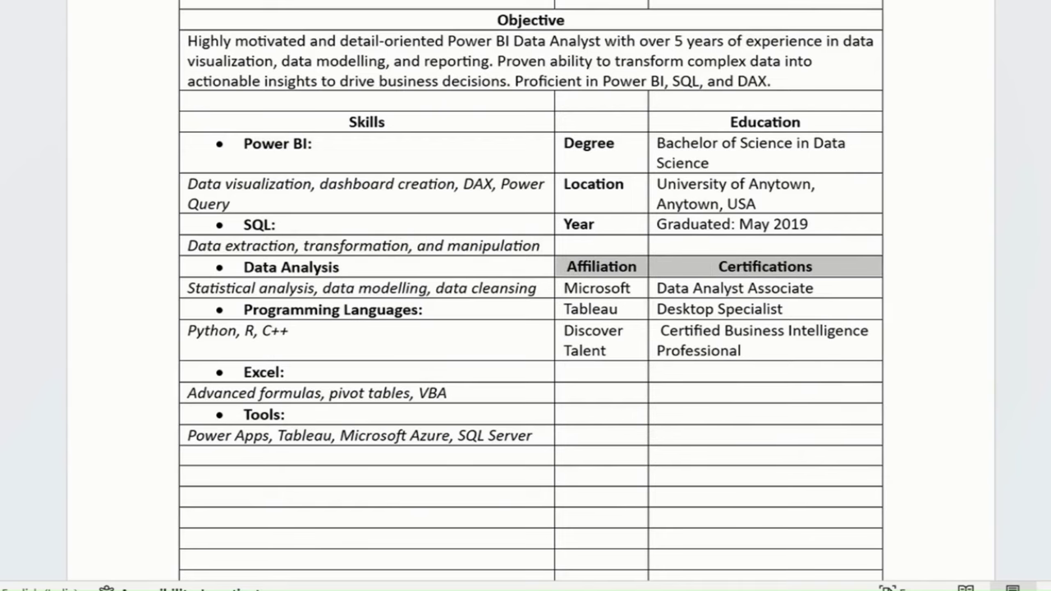
click(743, 349)
scroll(729, 373, down, 1)
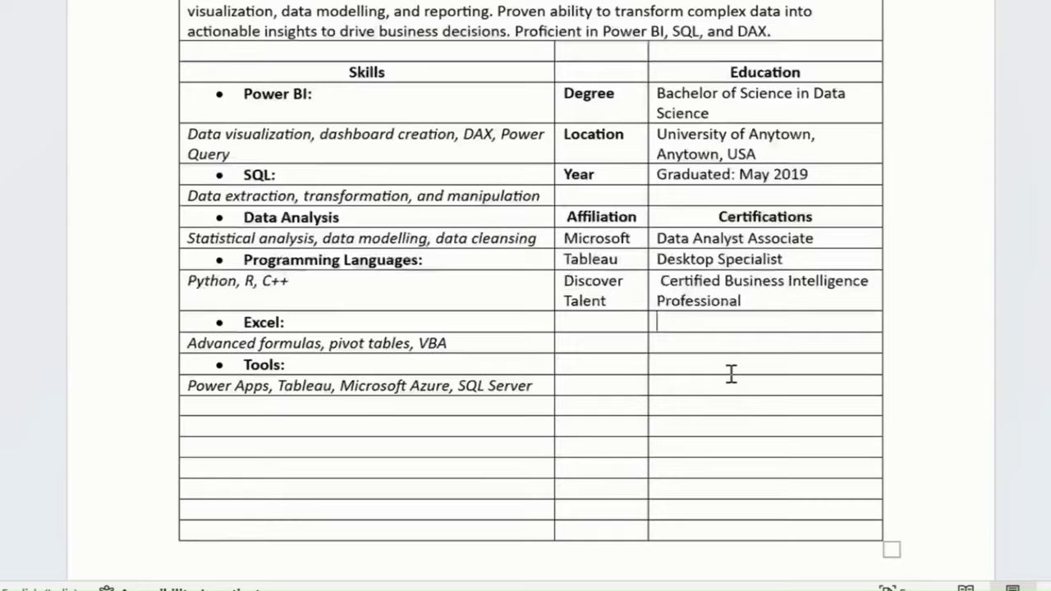
scroll(718, 353, down, 3)
scroll(715, 349, down, 2)
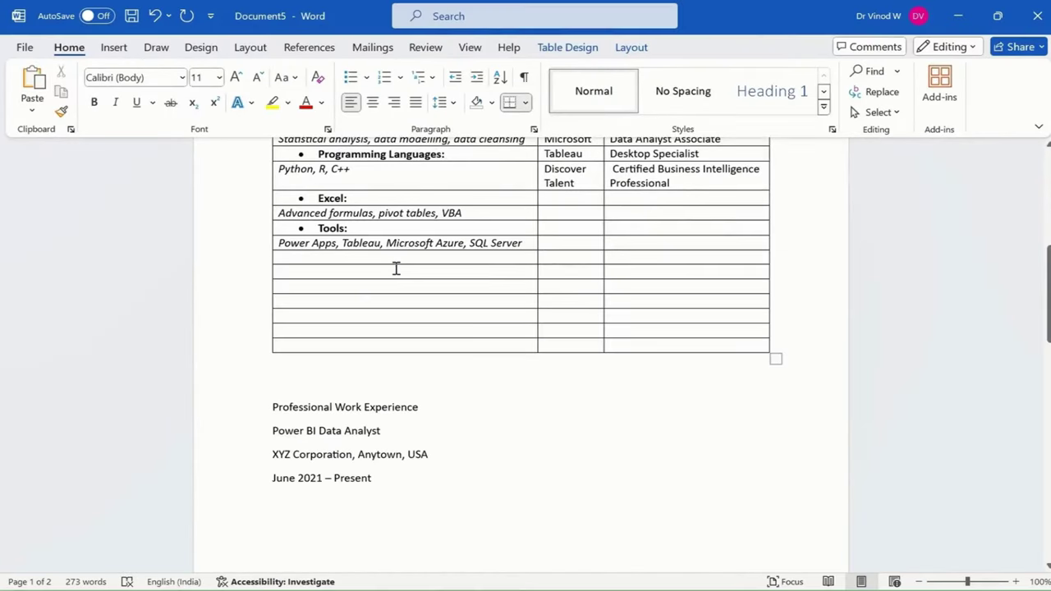
drag(395, 270, 653, 269)
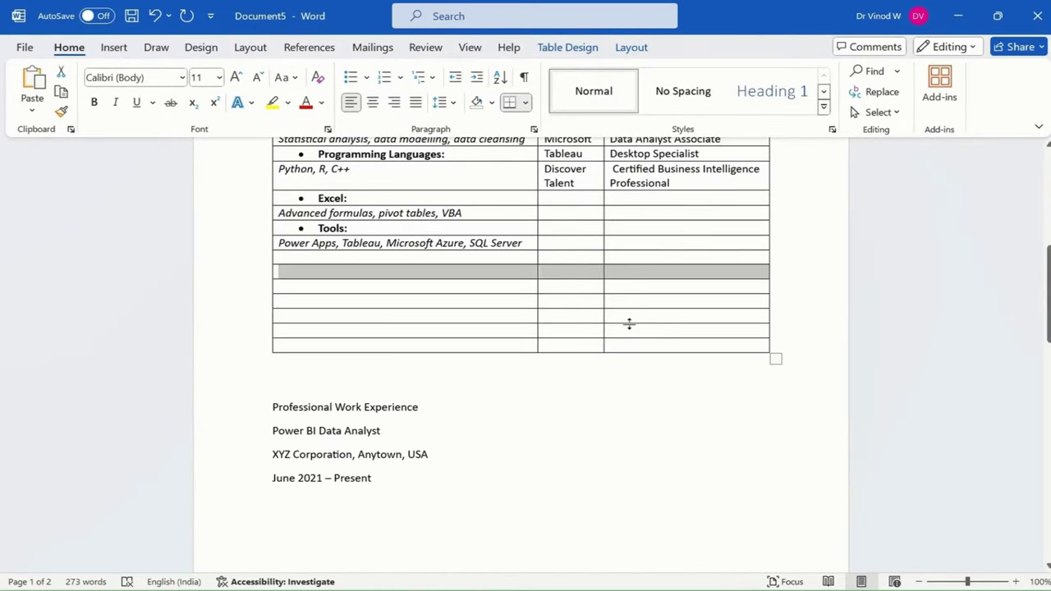